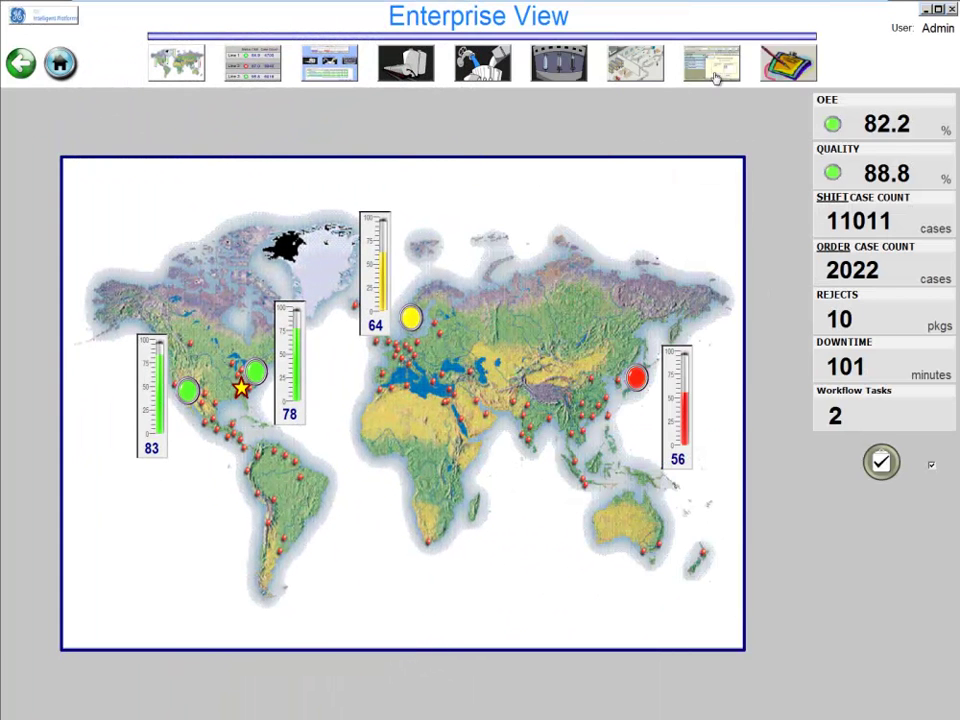
# Start the SOP - Shipment workflow and bring up the Workflow Tasks client
pyautogui.click(716, 78)
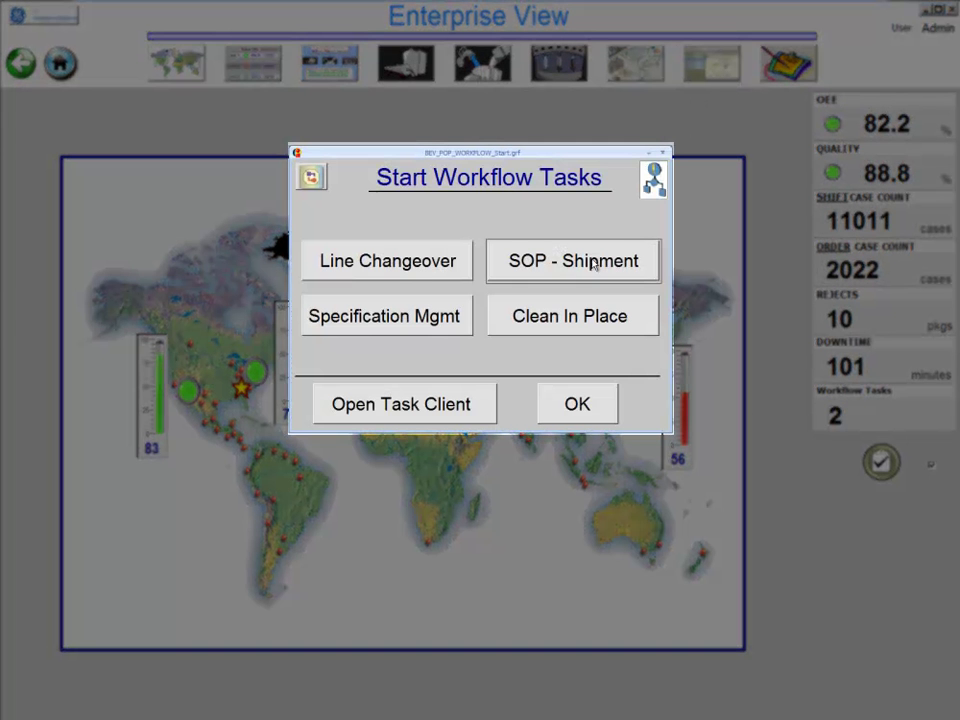
pyautogui.click(592, 262)
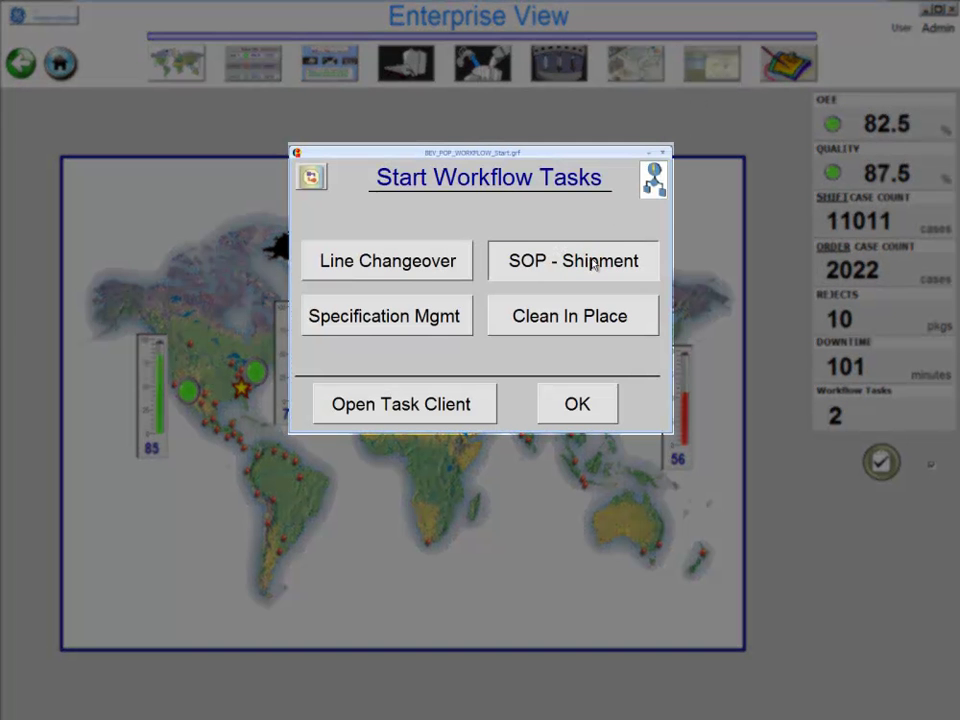
pyautogui.click(500, 377)
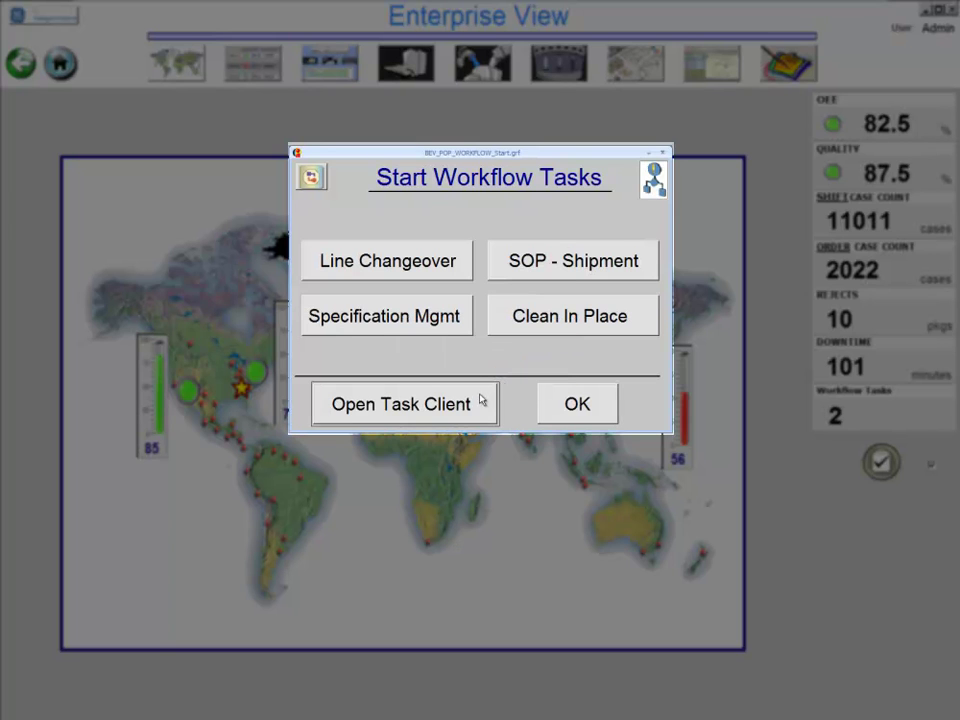
pyautogui.click(482, 400)
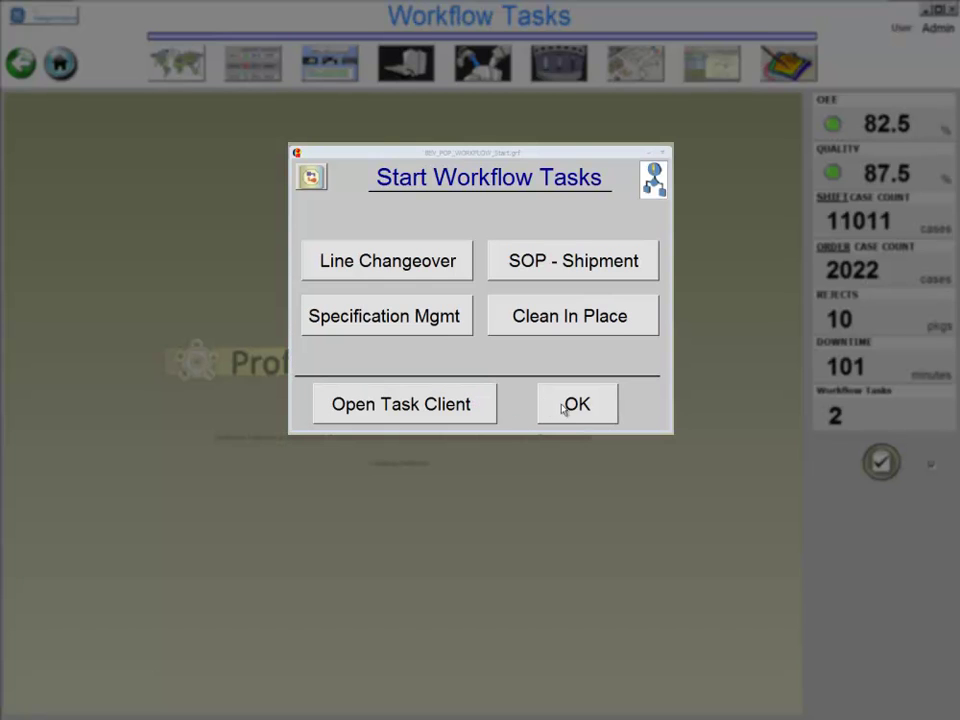
pyautogui.click(575, 406)
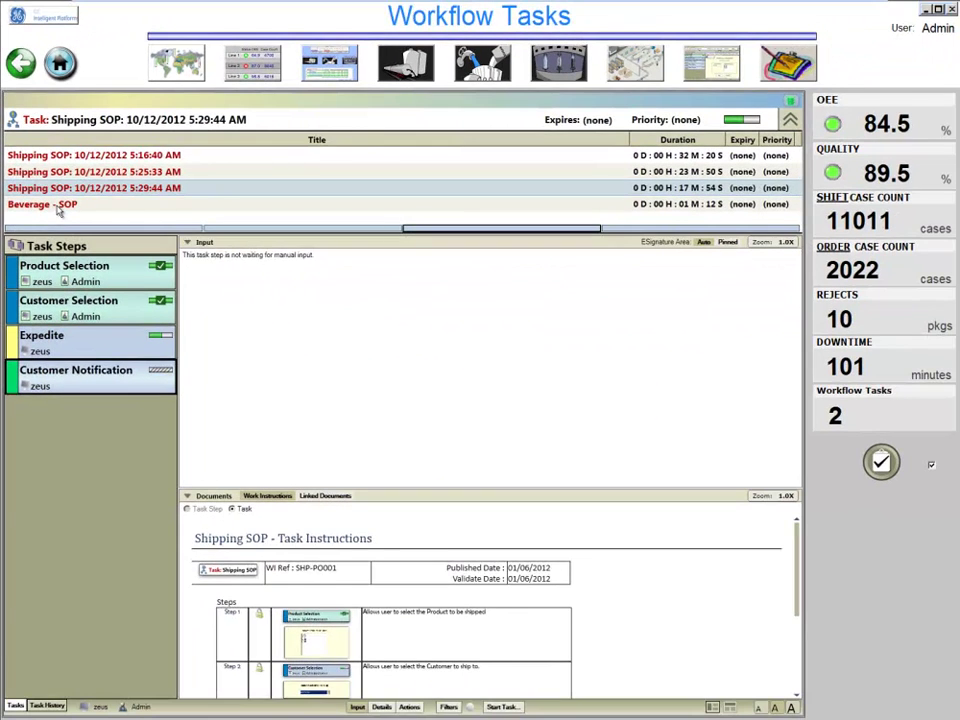
# Load the Beverage - SOP task's Product Selection form listing D-12, D-20, L-12 and L-20
pyautogui.click(31, 205)
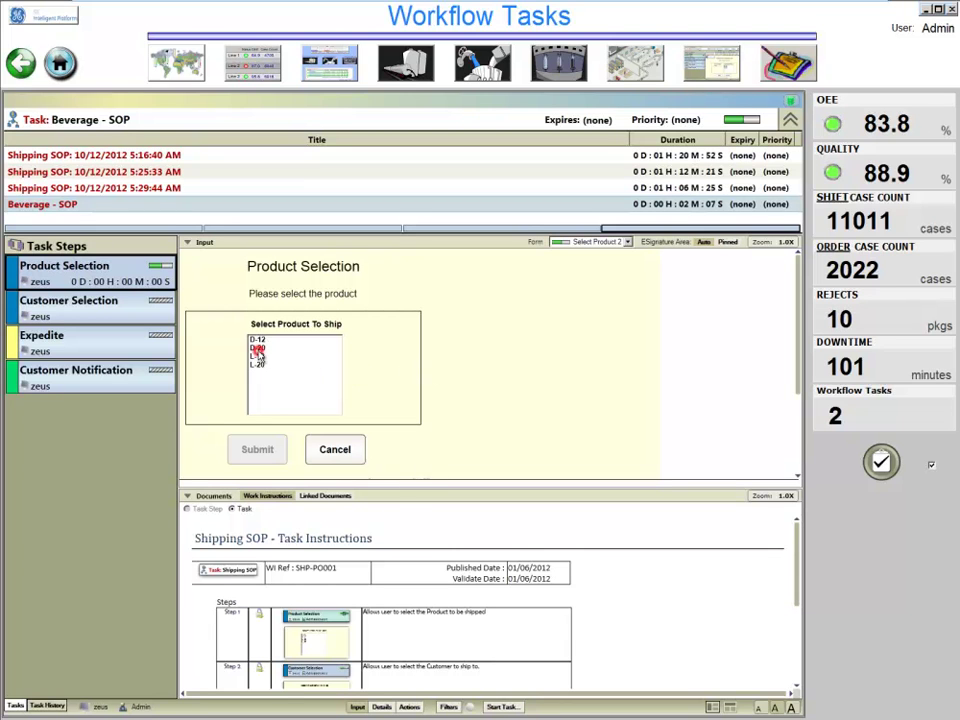
# Submit product D-20, then submit Customer C as the recipient
pyautogui.click(258, 348)
pyautogui.click(257, 450)
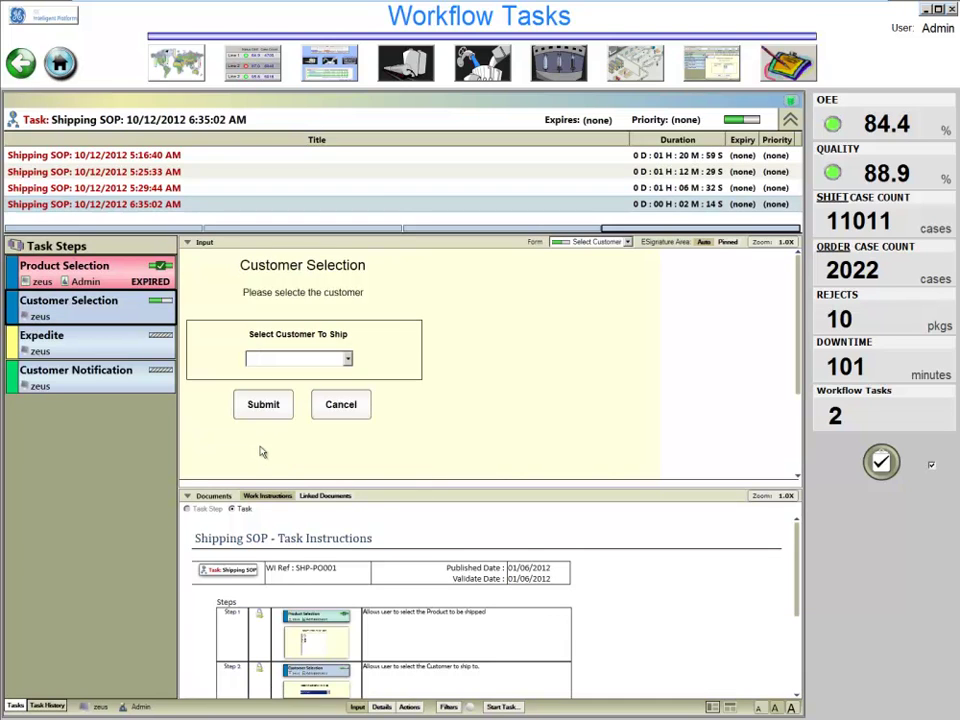
pyautogui.click(348, 359)
pyautogui.click(310, 388)
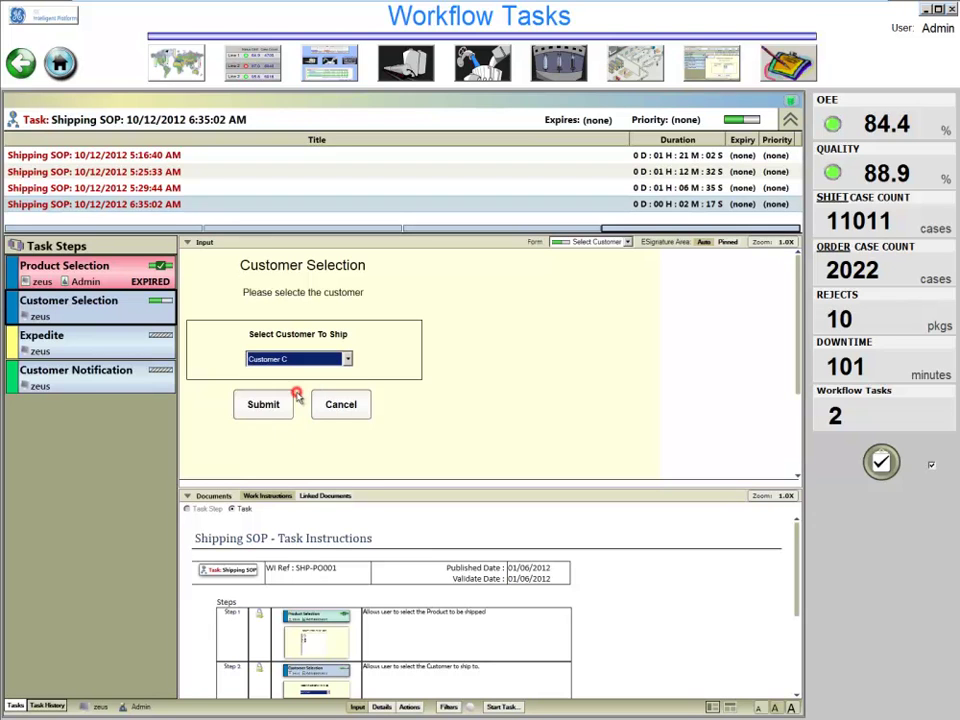
pyautogui.click(274, 410)
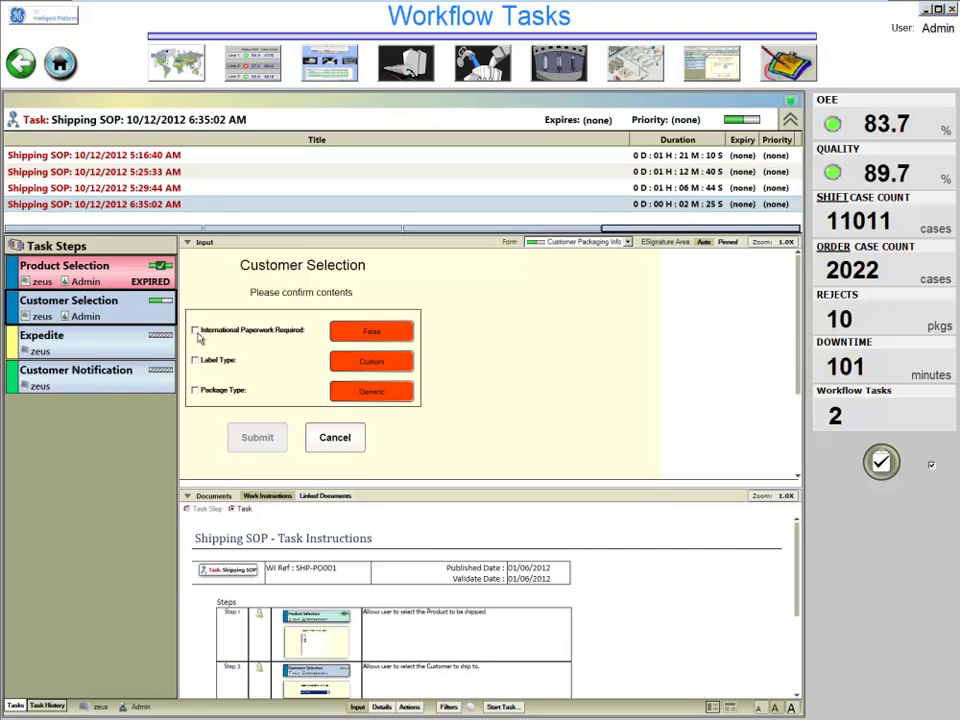
# Tick the International Paperwork, Custom Label Type and Generic Package Type confirmations and submit
pyautogui.click(196, 331)
pyautogui.click(195, 361)
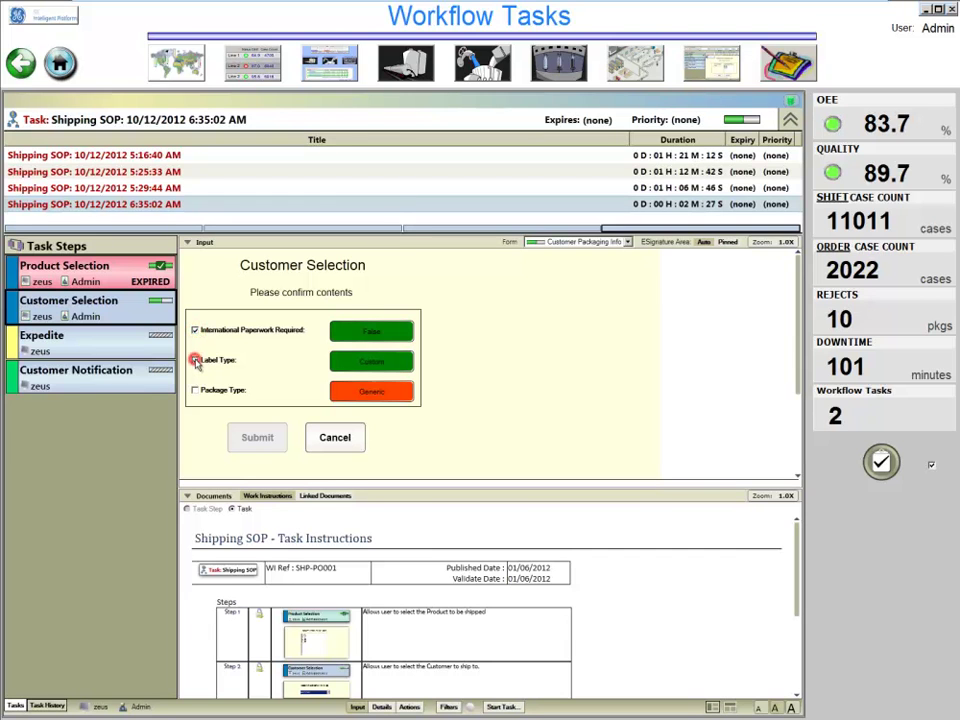
pyautogui.click(195, 391)
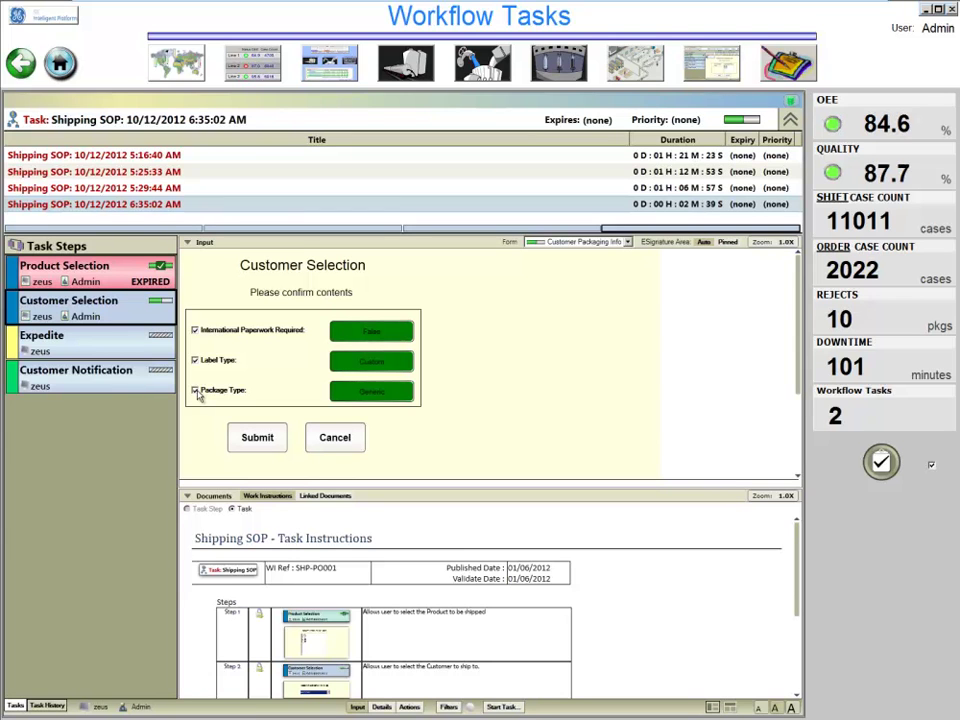
pyautogui.click(259, 437)
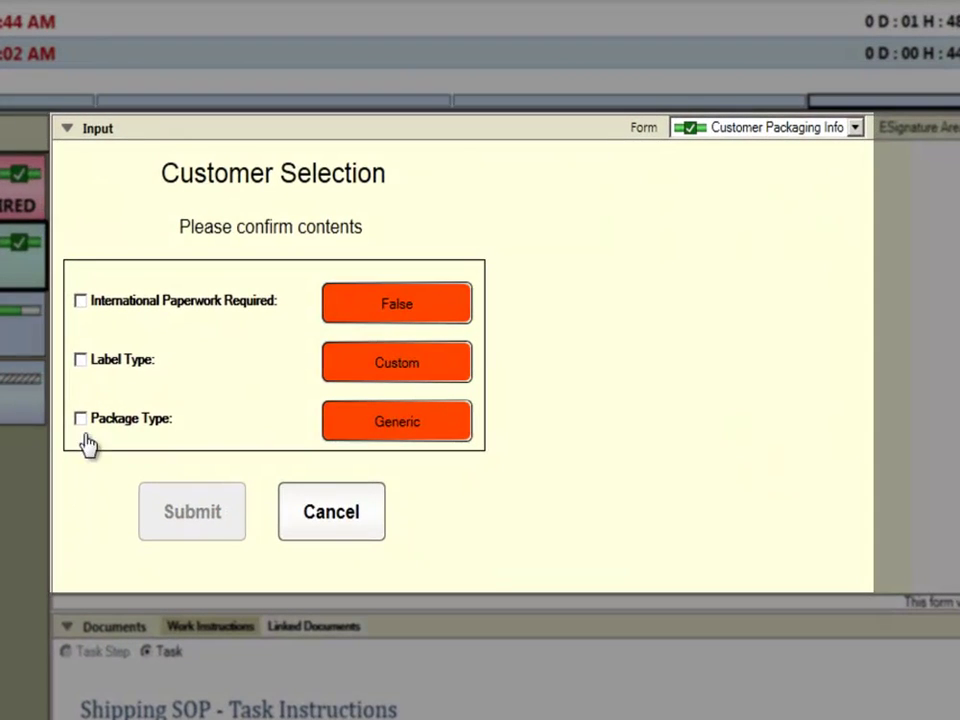
# Confirm paperwork, Custom label and Generic package, re-ticking Label Type, then submit
pyautogui.click(81, 301)
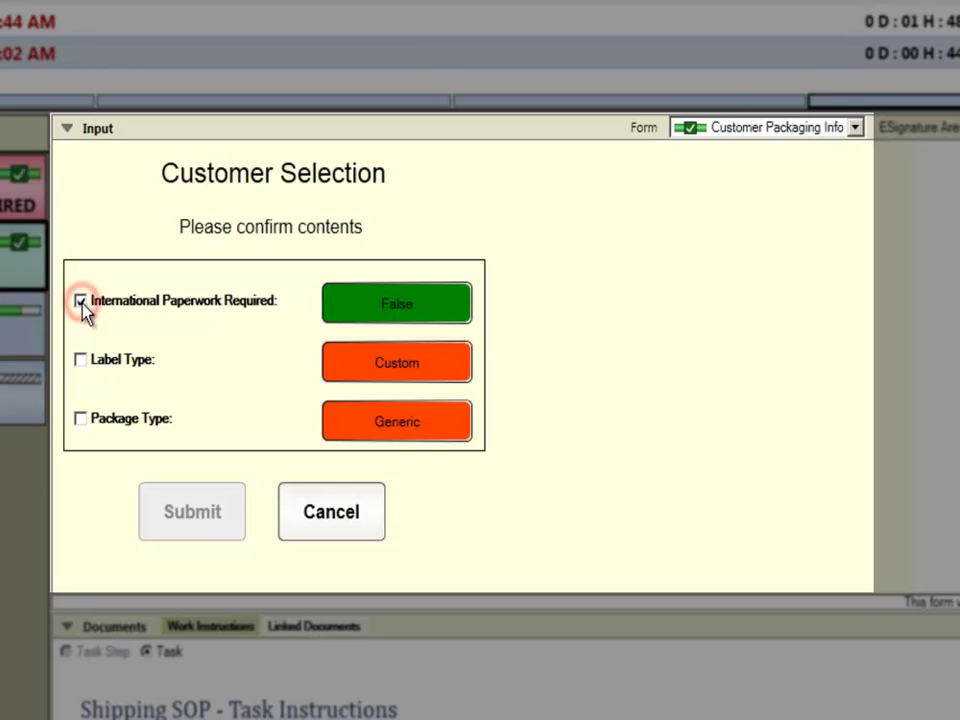
pyautogui.click(81, 361)
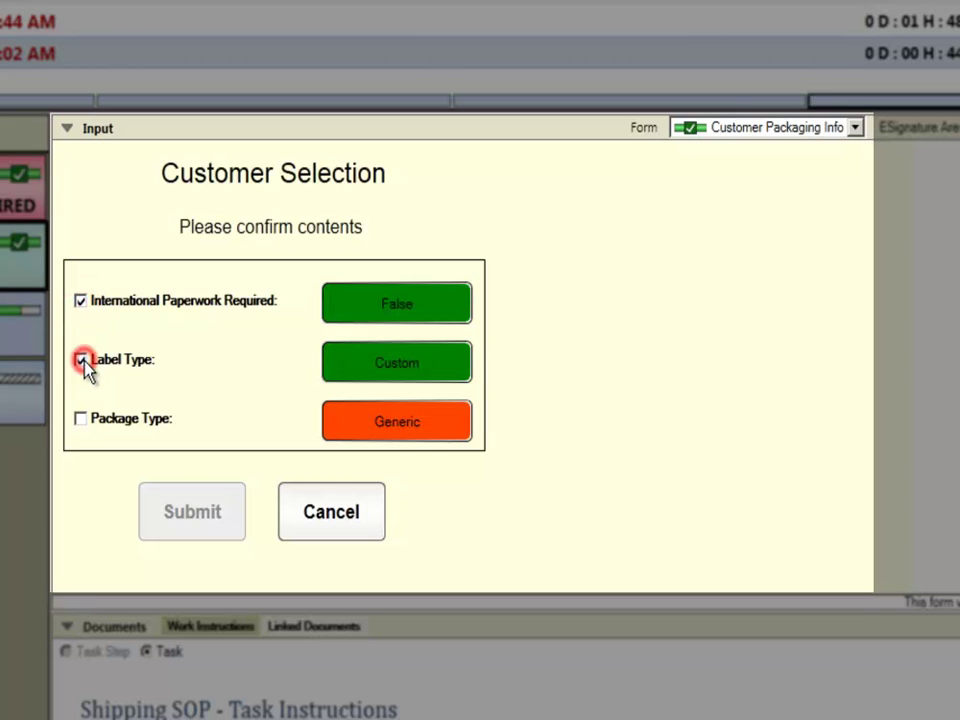
pyautogui.click(81, 421)
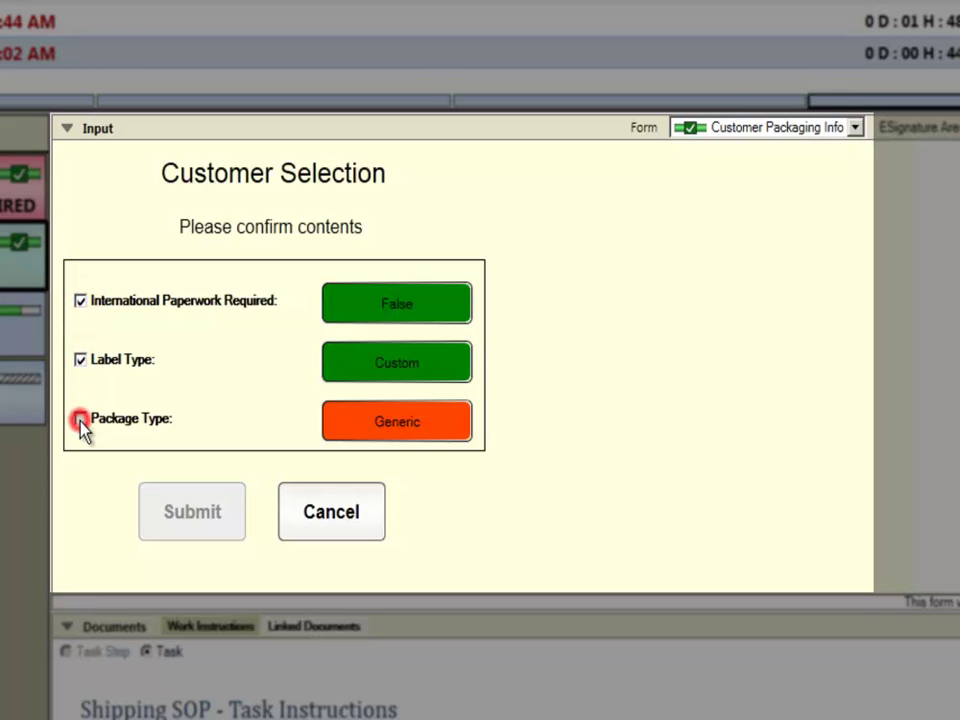
pyautogui.click(80, 362)
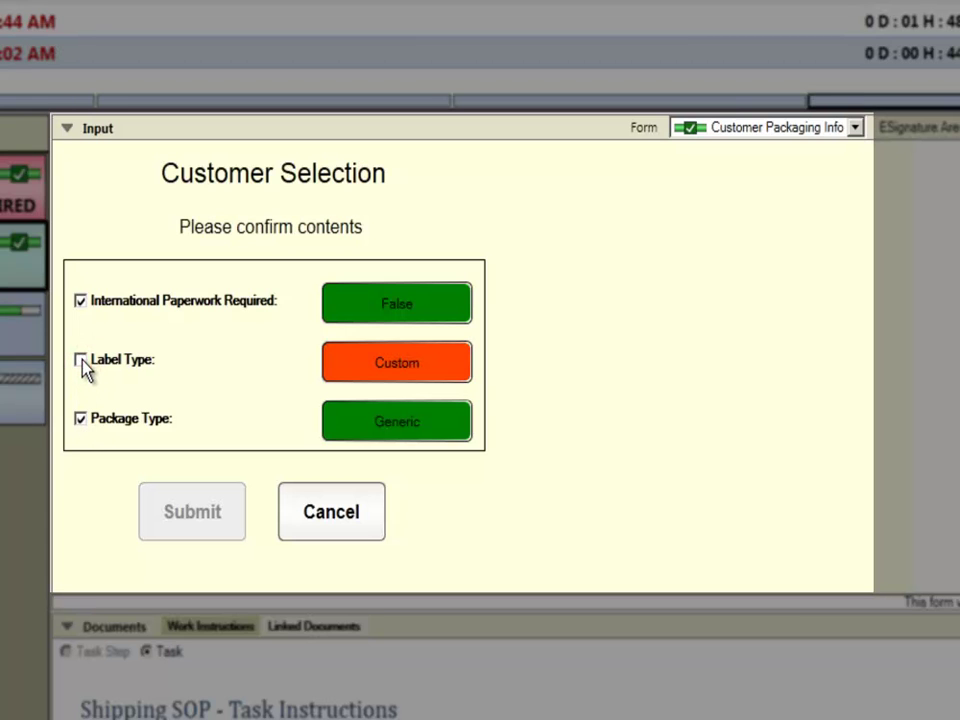
pyautogui.click(81, 361)
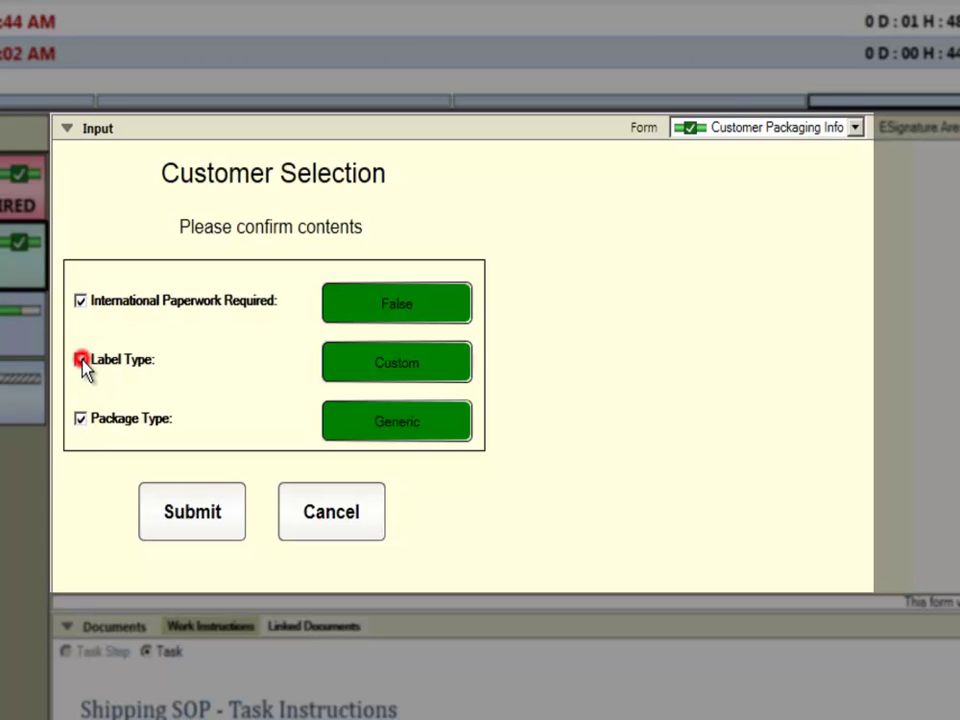
pyautogui.click(176, 518)
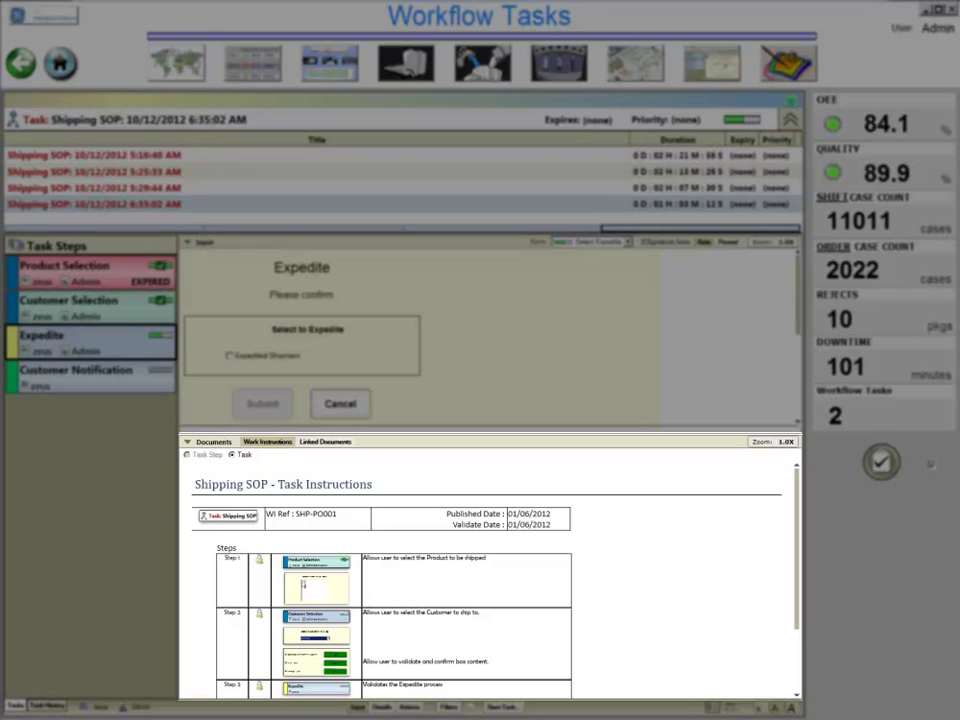
# Collapse and re-expand the Shipping SOP task instructions, then scroll through them
pyautogui.click(200, 443)
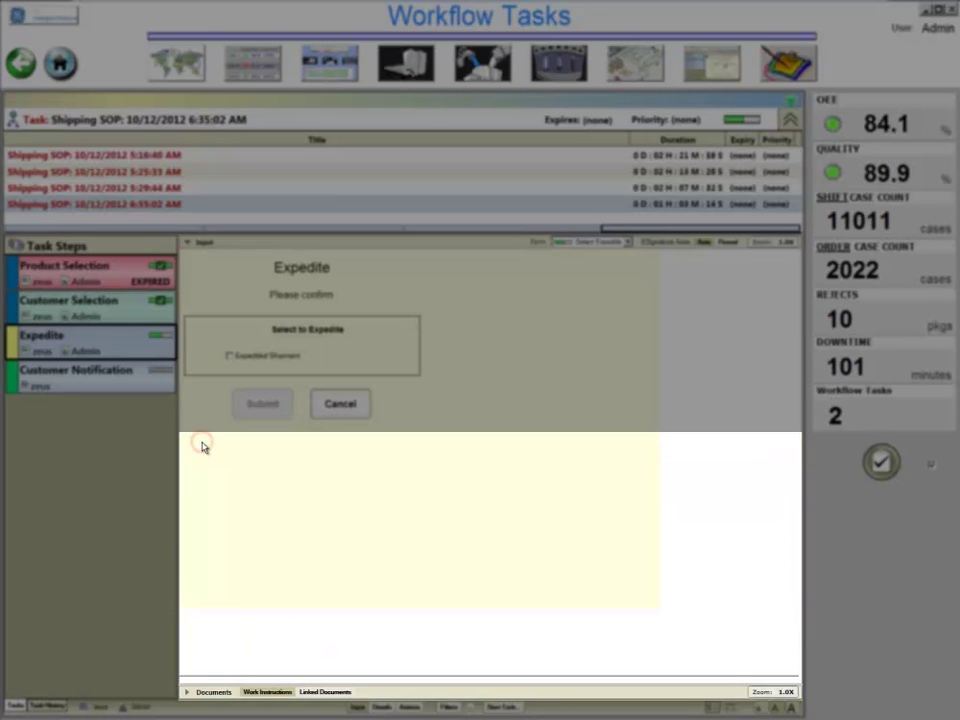
pyautogui.click(196, 692)
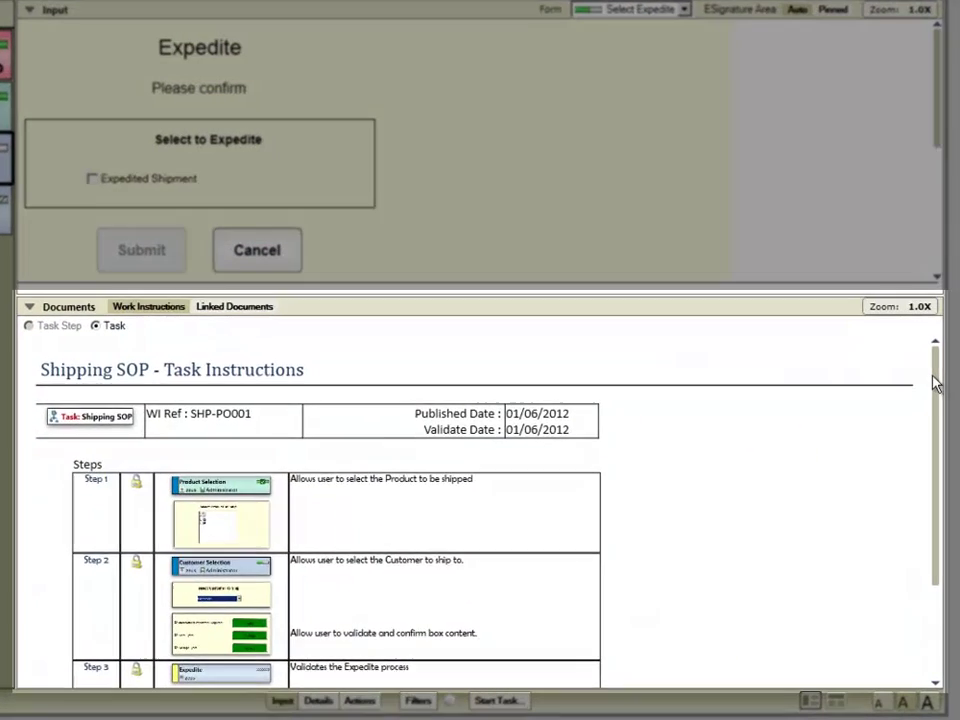
pyautogui.scroll(-2, 795, 523)
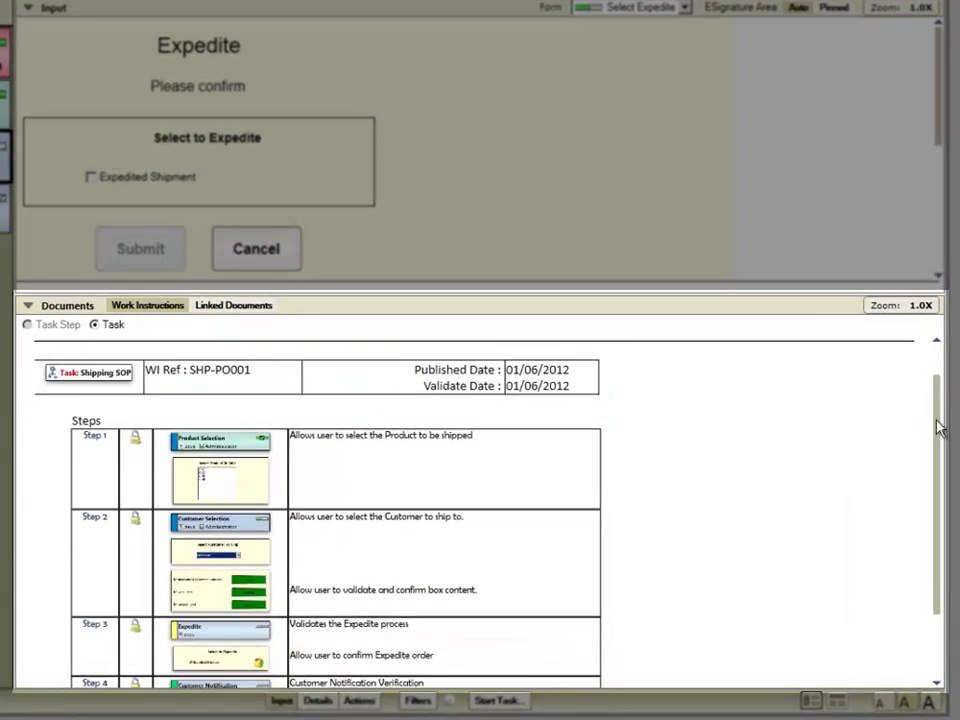
pyautogui.moveTo(937, 427); pyautogui.dragTo(940, 360)
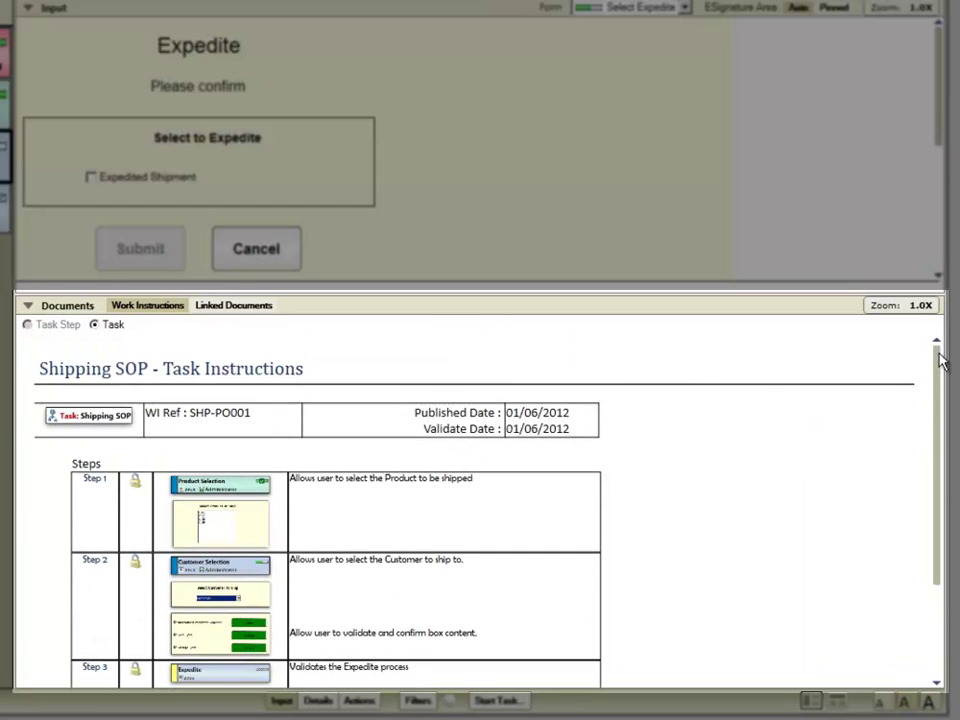
# Browse the linked Package Documentation, Package and SOP - Task Instructions documents
pyautogui.click(233, 308)
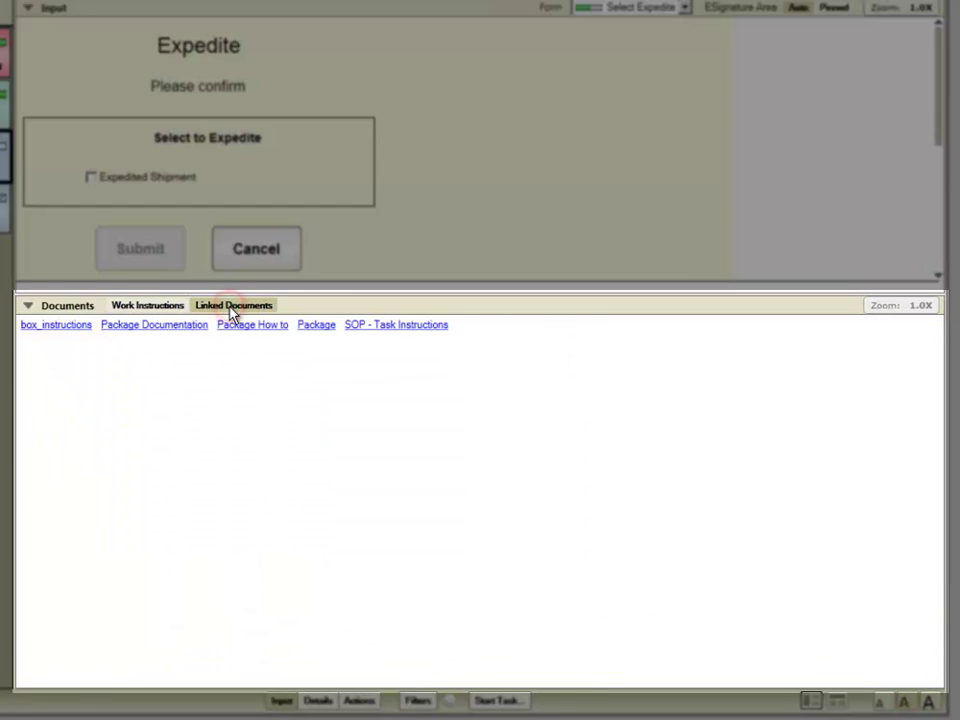
pyautogui.click(120, 330)
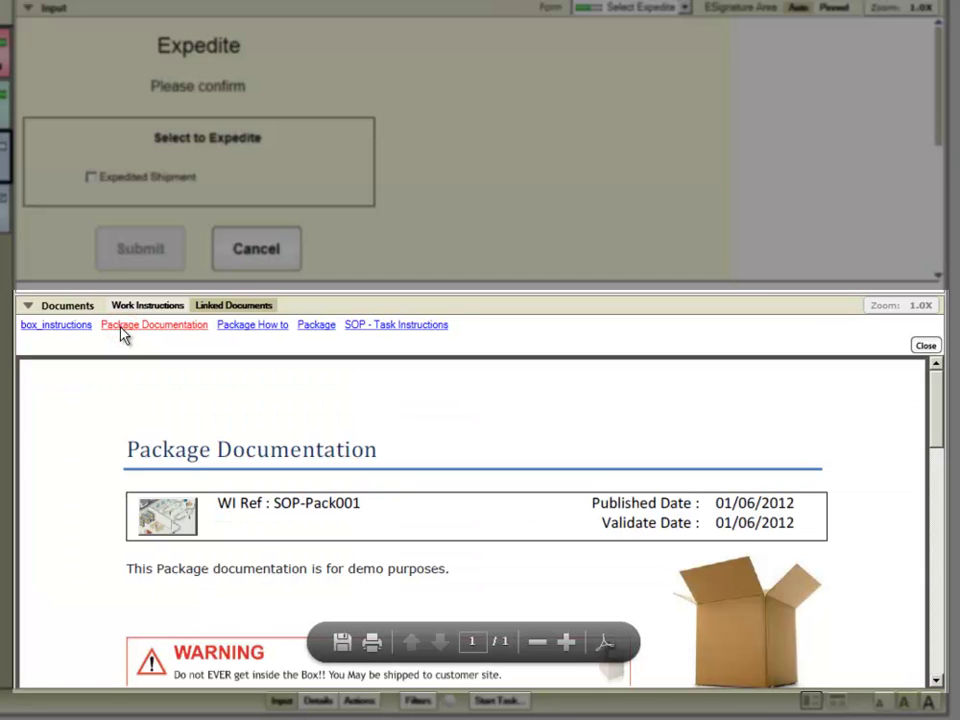
pyautogui.click(938, 397)
pyautogui.moveTo(938, 397); pyautogui.dragTo(948, 453)
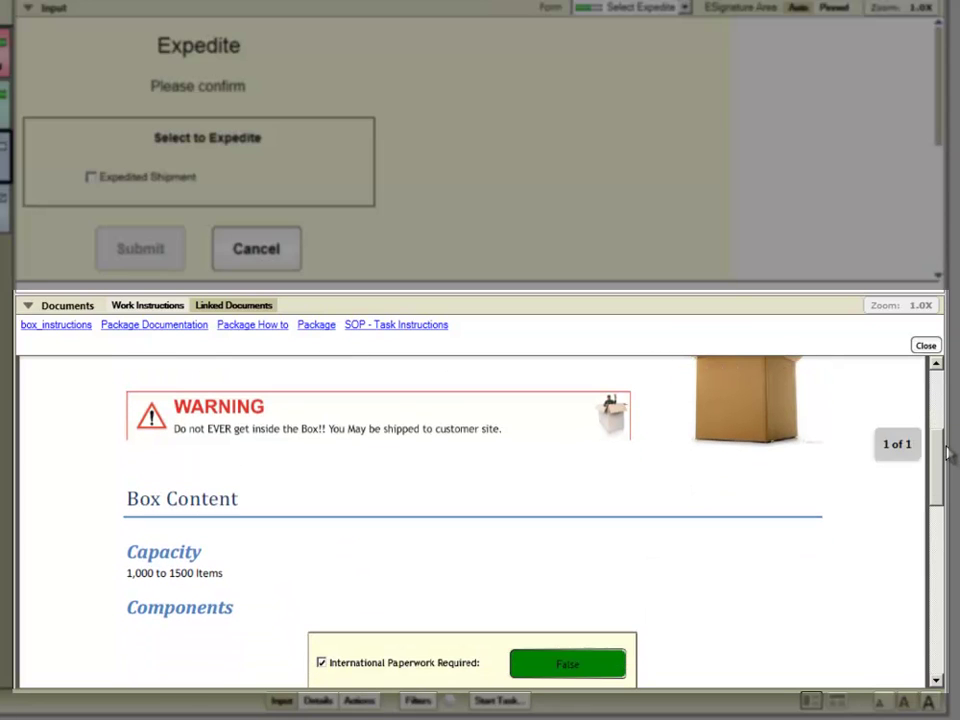
pyautogui.click(320, 328)
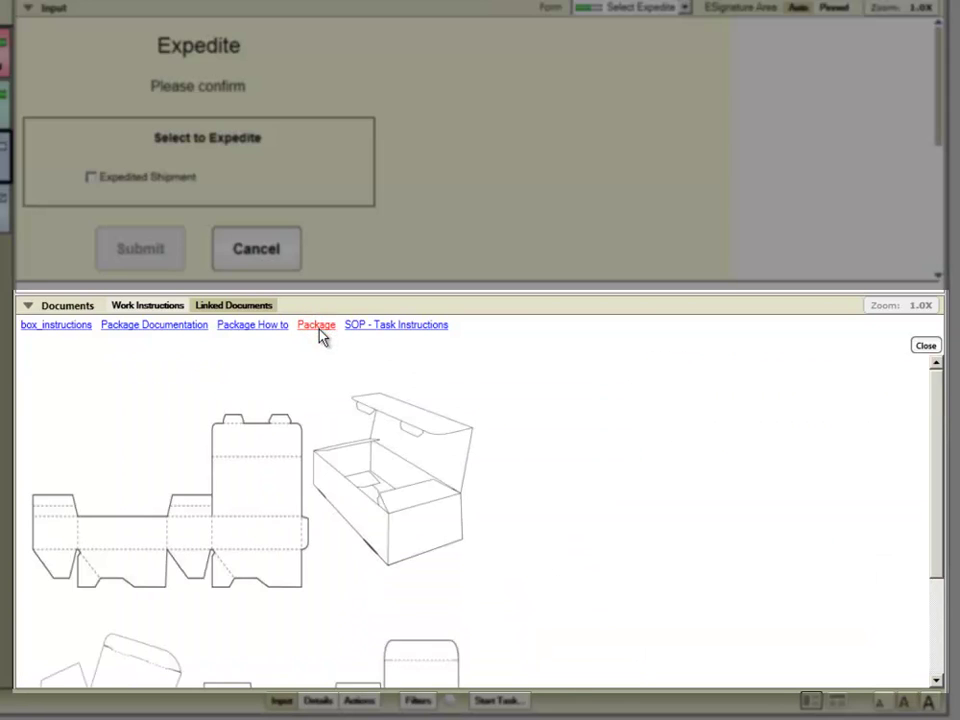
pyautogui.click(367, 328)
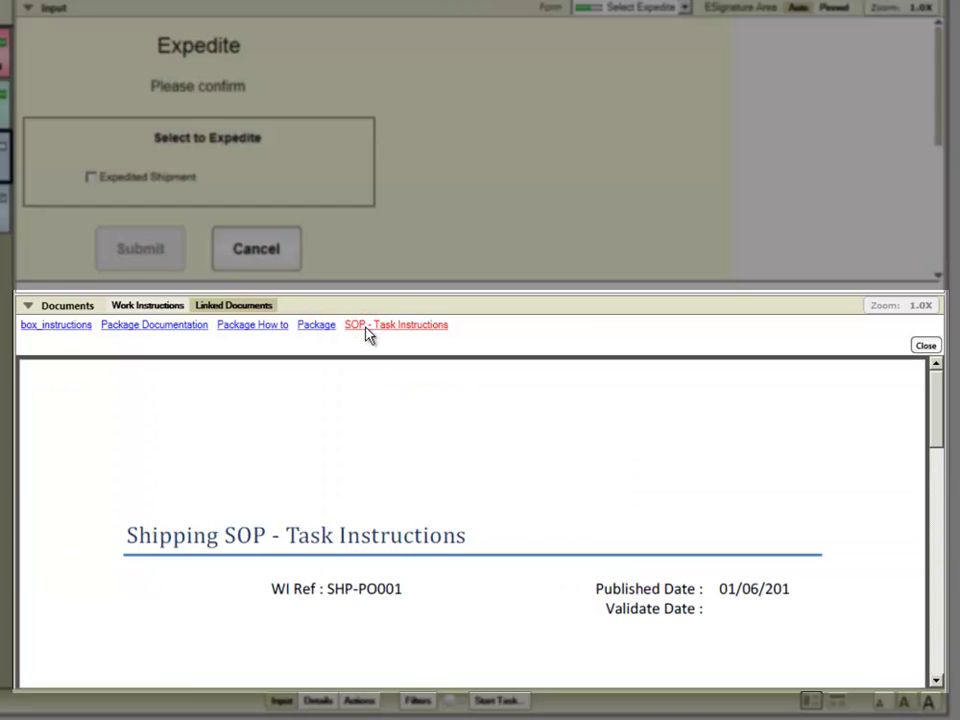
pyautogui.click(937, 403)
pyautogui.moveTo(937, 403); pyautogui.dragTo(941, 470)
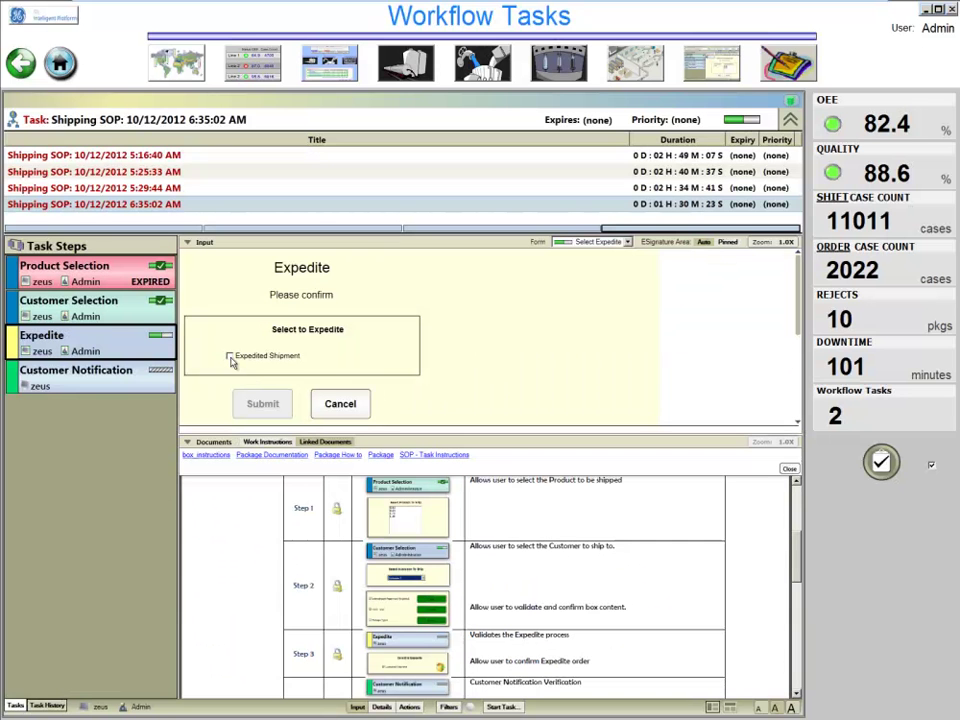
# Submit the shipment as expedited, then tick Notified Customer by Email and by Phone
pyautogui.click(230, 357)
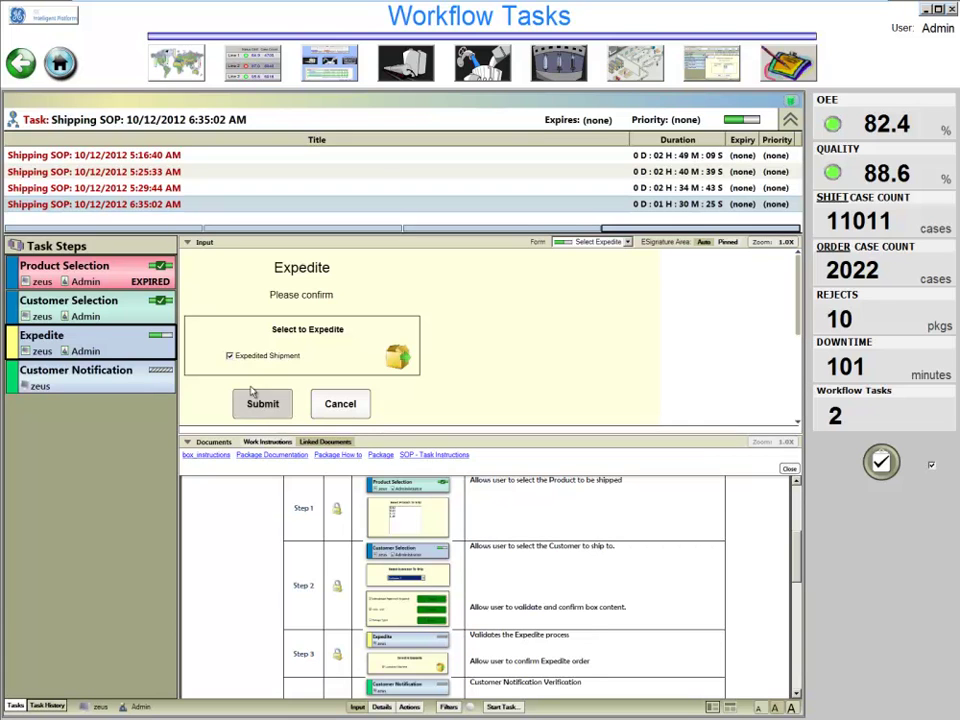
pyautogui.click(261, 405)
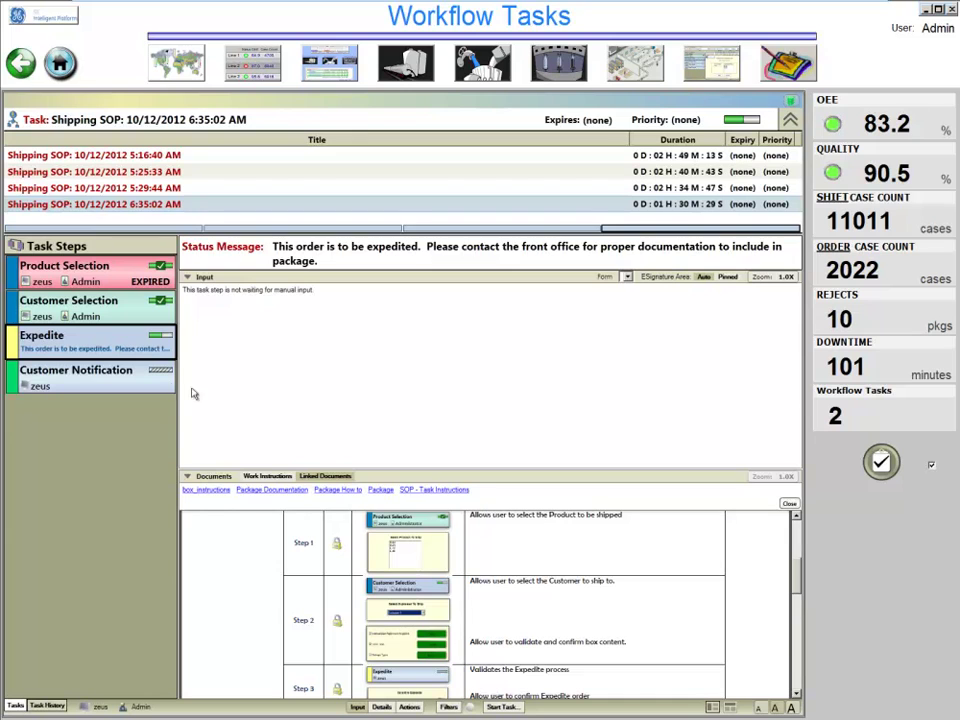
pyautogui.moveTo(167, 388)
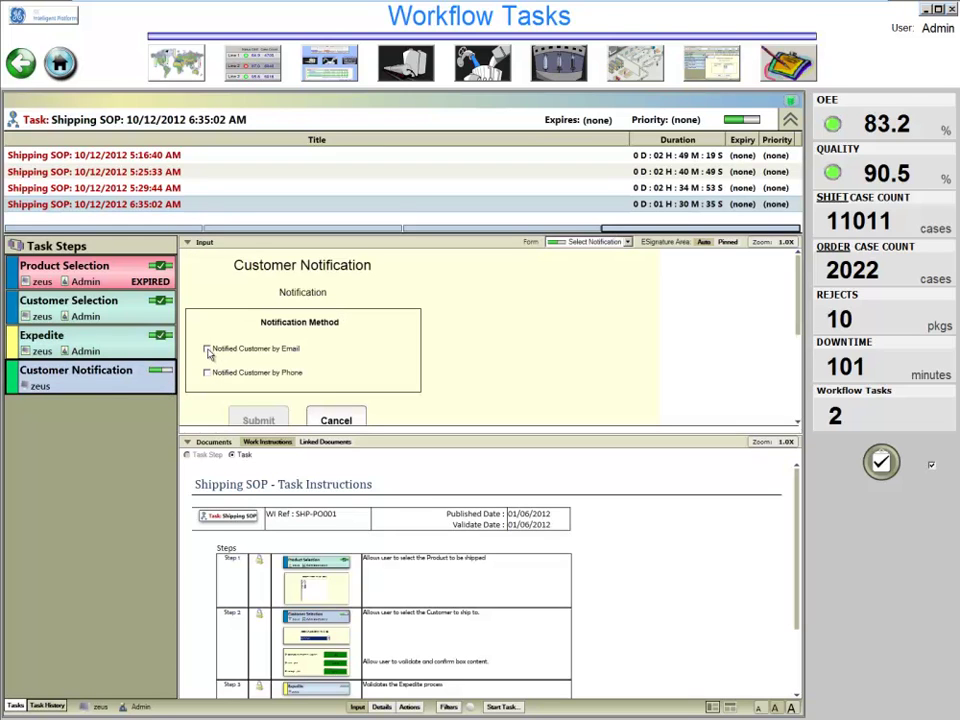
pyautogui.click(207, 349)
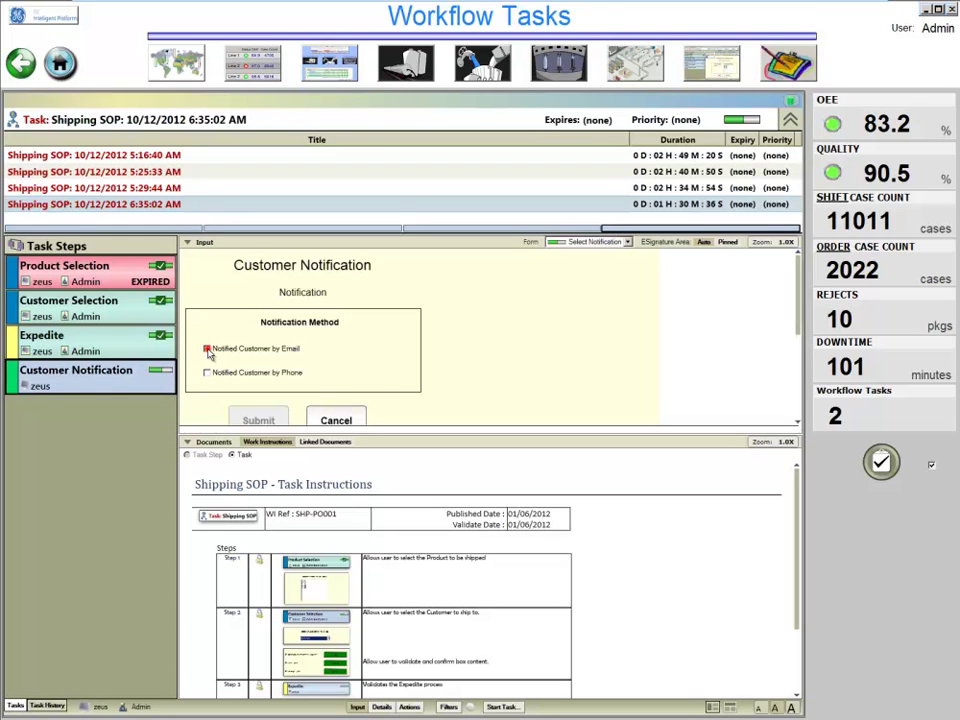
pyautogui.click(207, 374)
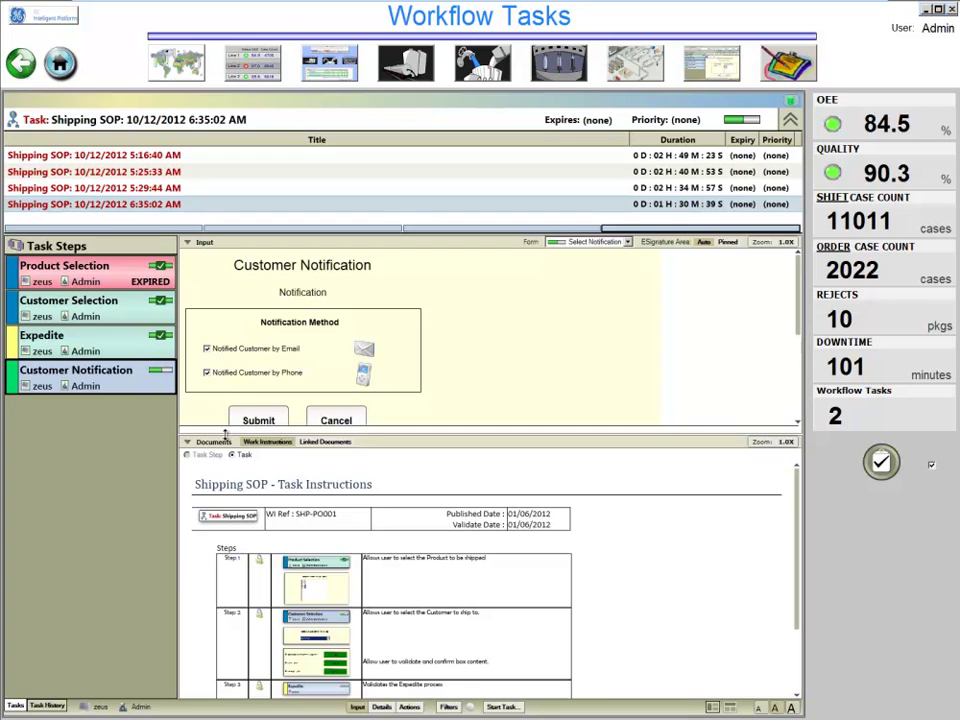
pyautogui.click(181, 434)
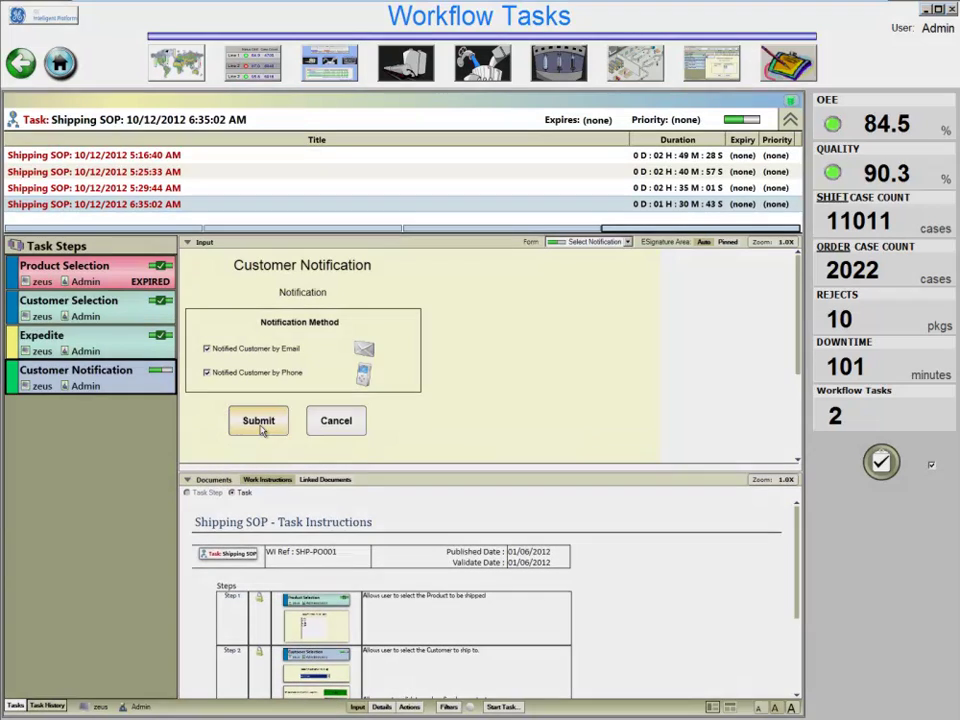
# Submit the customer notification and launch SSRS Reports from Proficy Web Reports
pyautogui.click(258, 421)
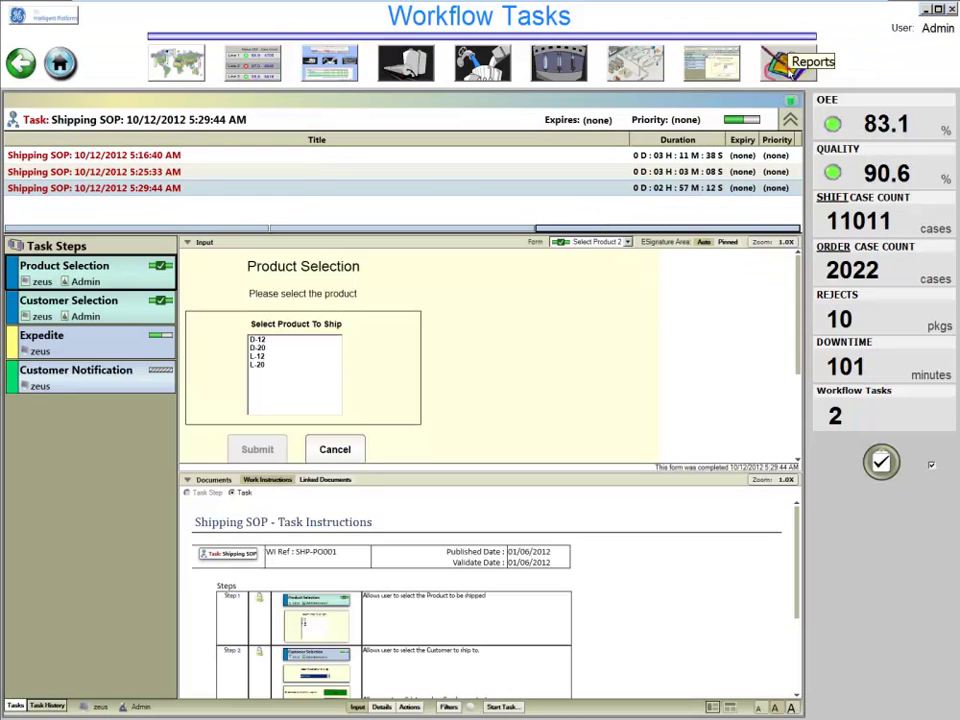
pyautogui.click(790, 66)
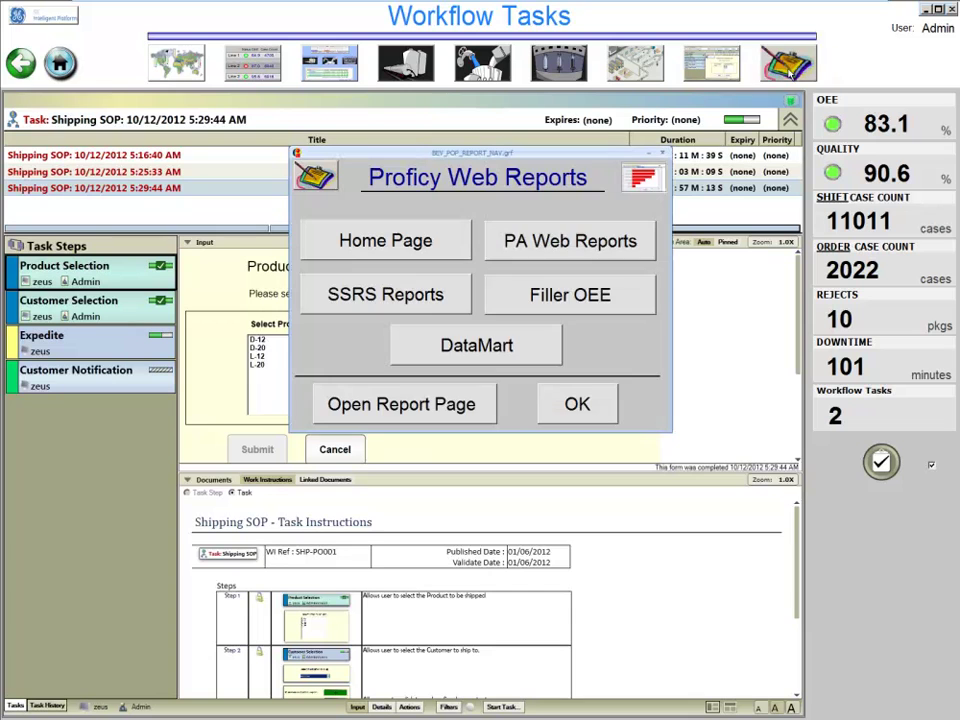
pyautogui.click(438, 303)
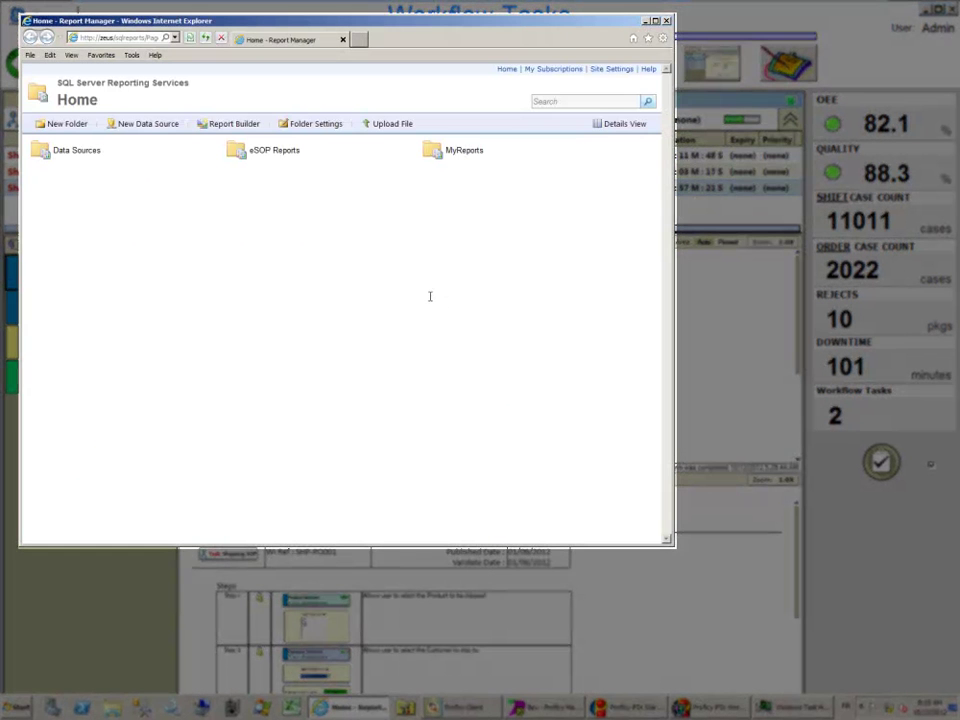
# Open the SOP report in MyReports and expand the latest record's step times
pyautogui.click(455, 152)
pyautogui.click(455, 152)
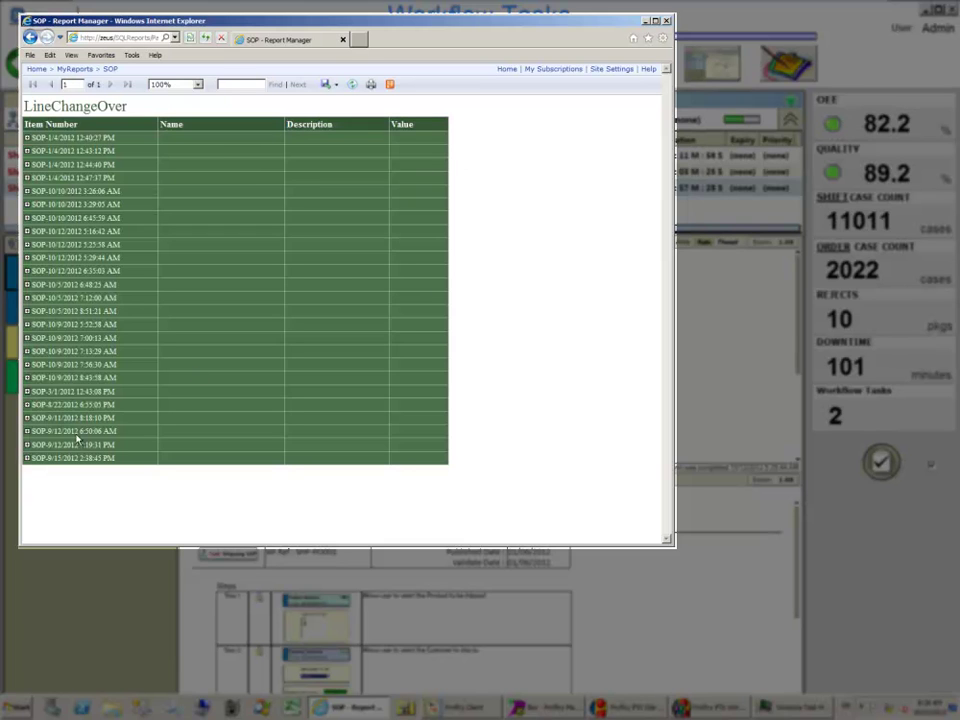
pyautogui.click(27, 459)
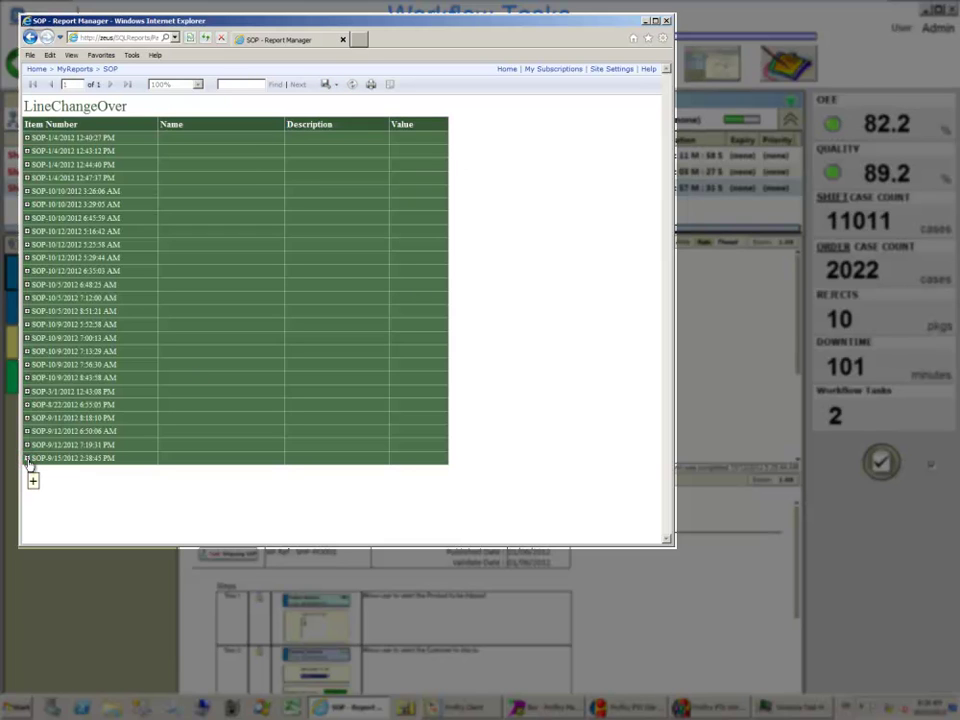